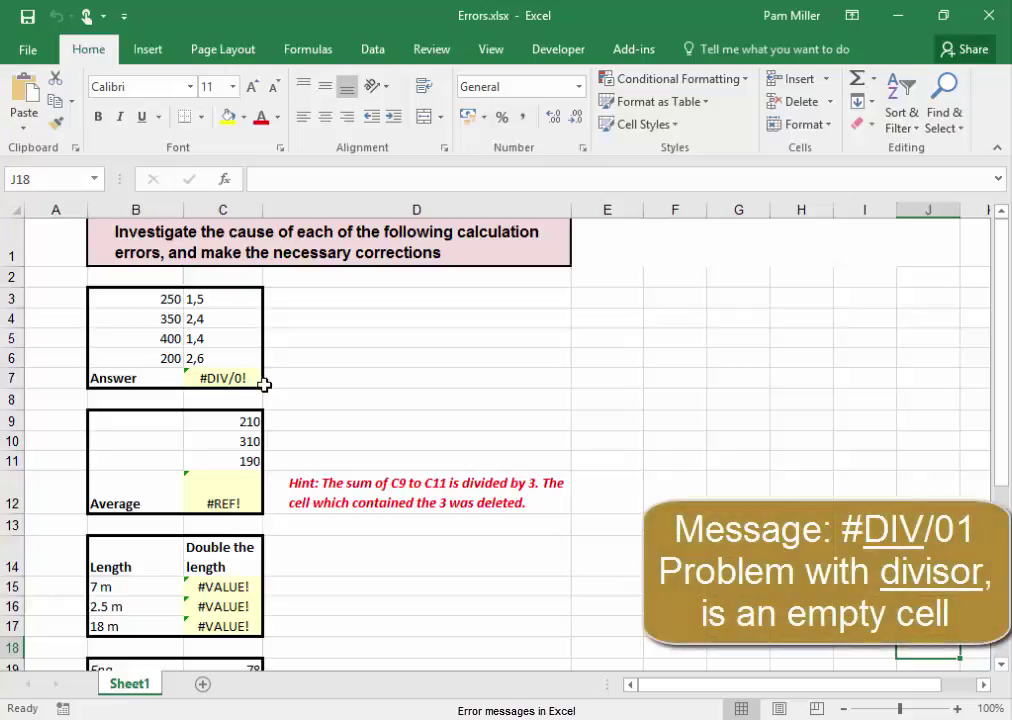
Inspect the C7 Answer formula behind the #DIV/0! error, leaving it unchanged.
{"action": "left_click", "coordinate": [213, 378]}
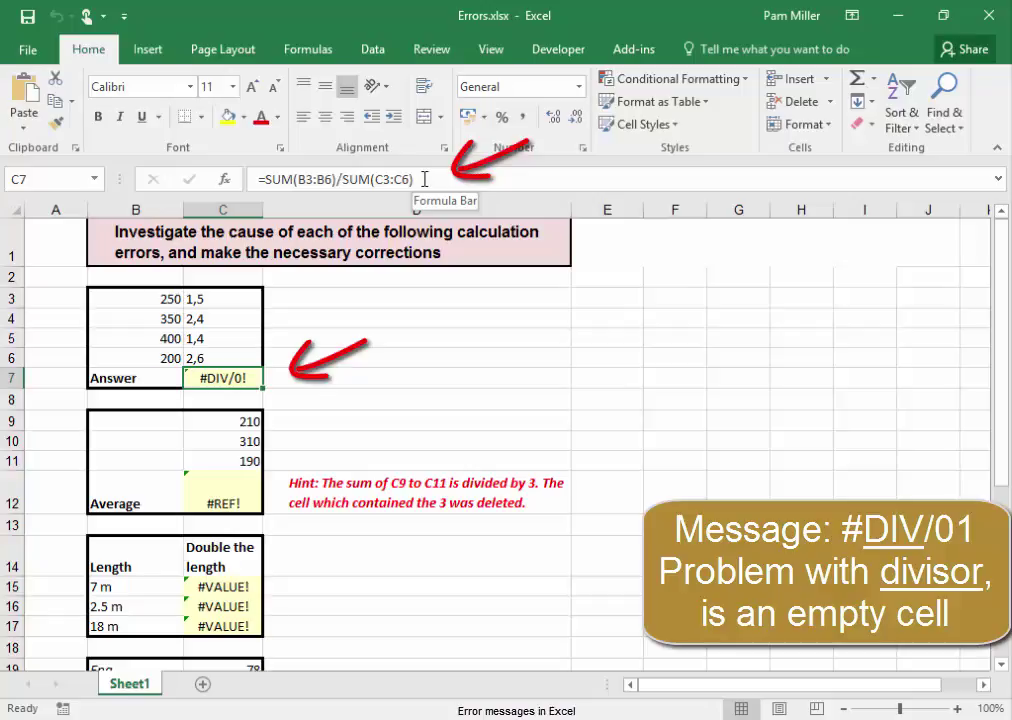
{"action": "left_click", "coordinate": [424, 179]}
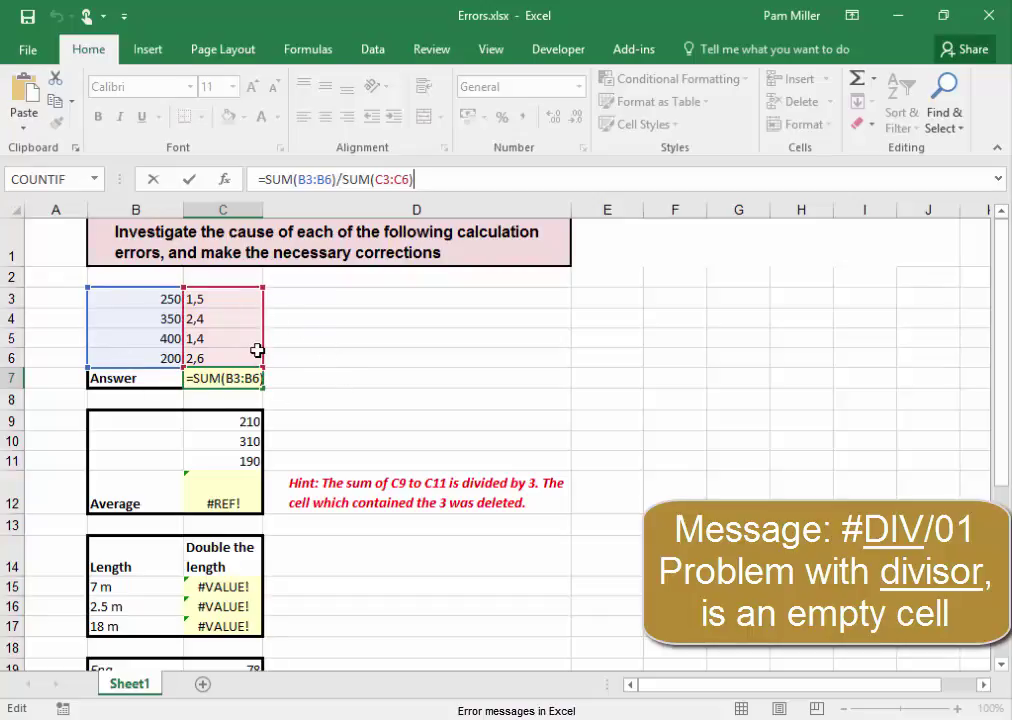
{"action": "left_click", "coordinate": [318, 384]}
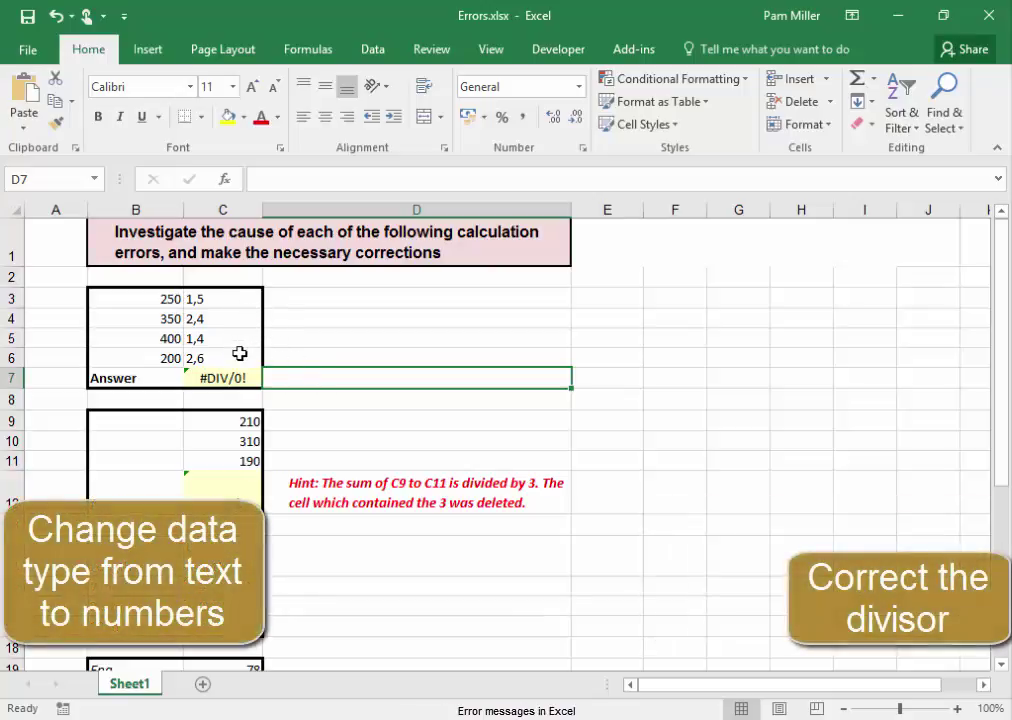
Re-enter C3:C6 as numbers 1.5, 2.4, 1.4 and 2.6 so C7 shows 151.898734.
{"action": "left_click", "coordinate": [241, 302]}
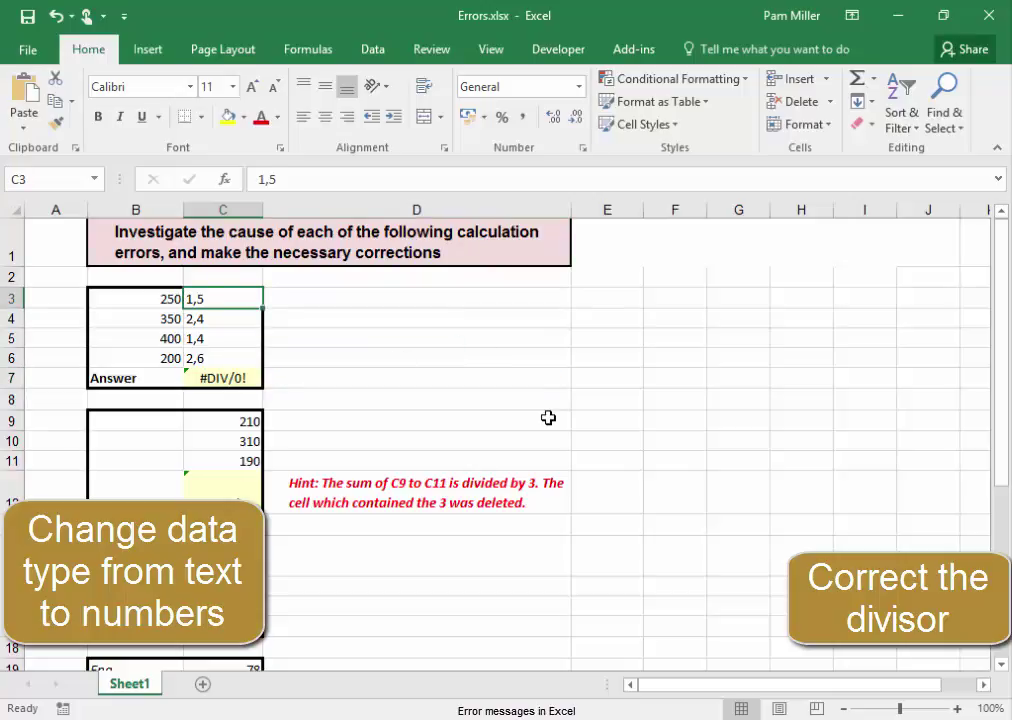
{"action": "type", "text": "1.5"}
{"action": "key", "text": "Return"}
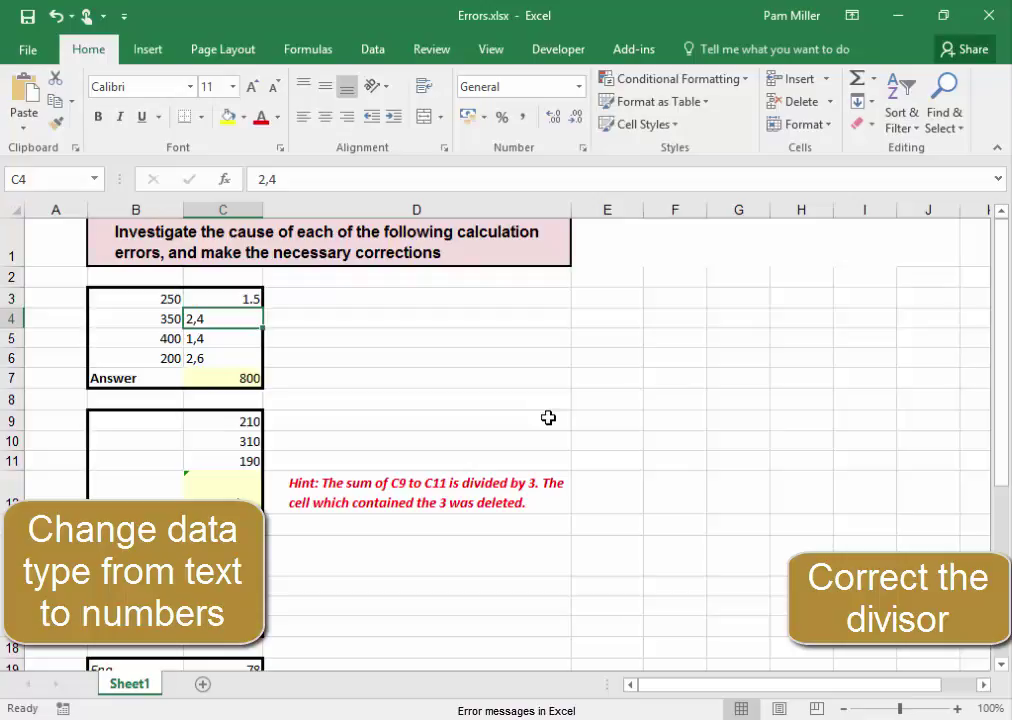
{"action": "type", "text": "2.4"}
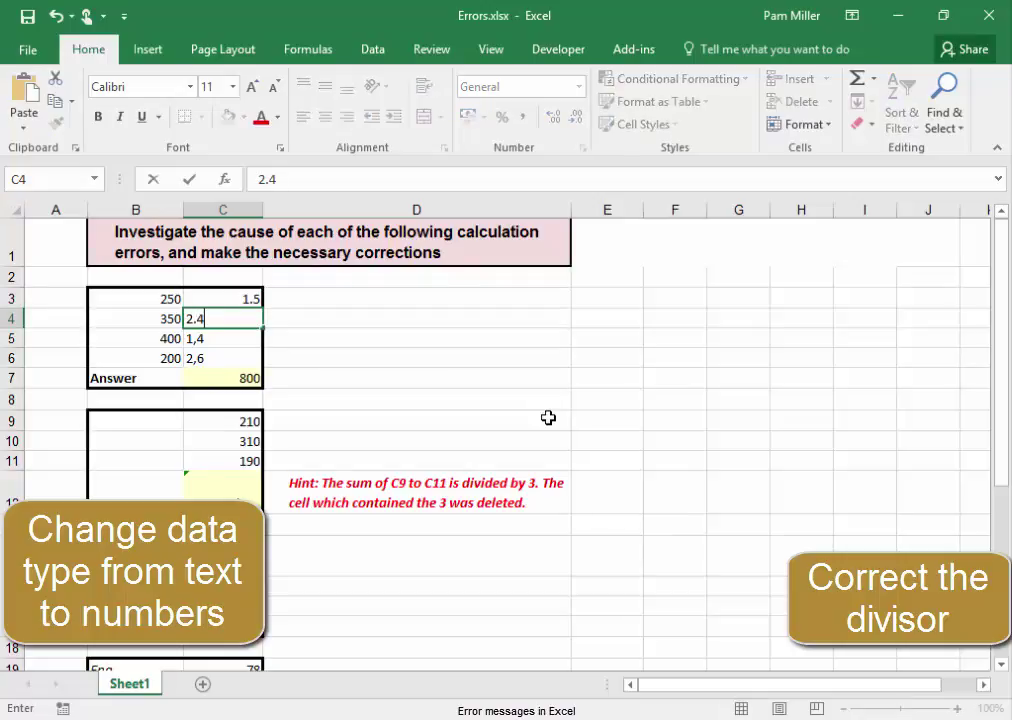
{"action": "key", "text": "Return"}
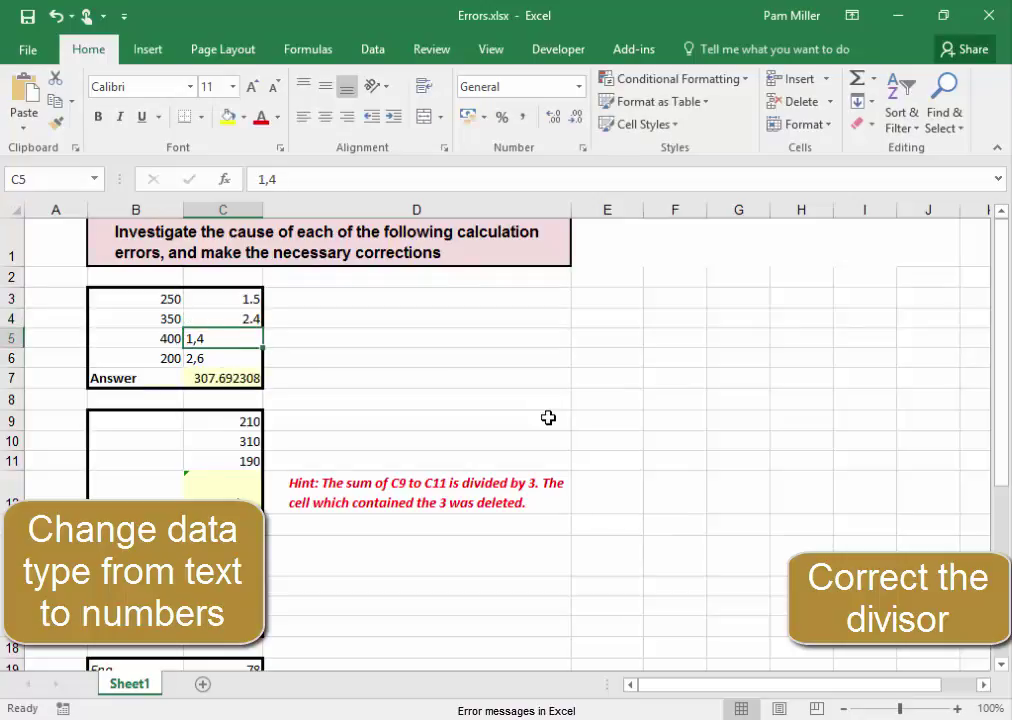
{"action": "type", "text": "1.4"}
{"action": "key", "text": "Return"}
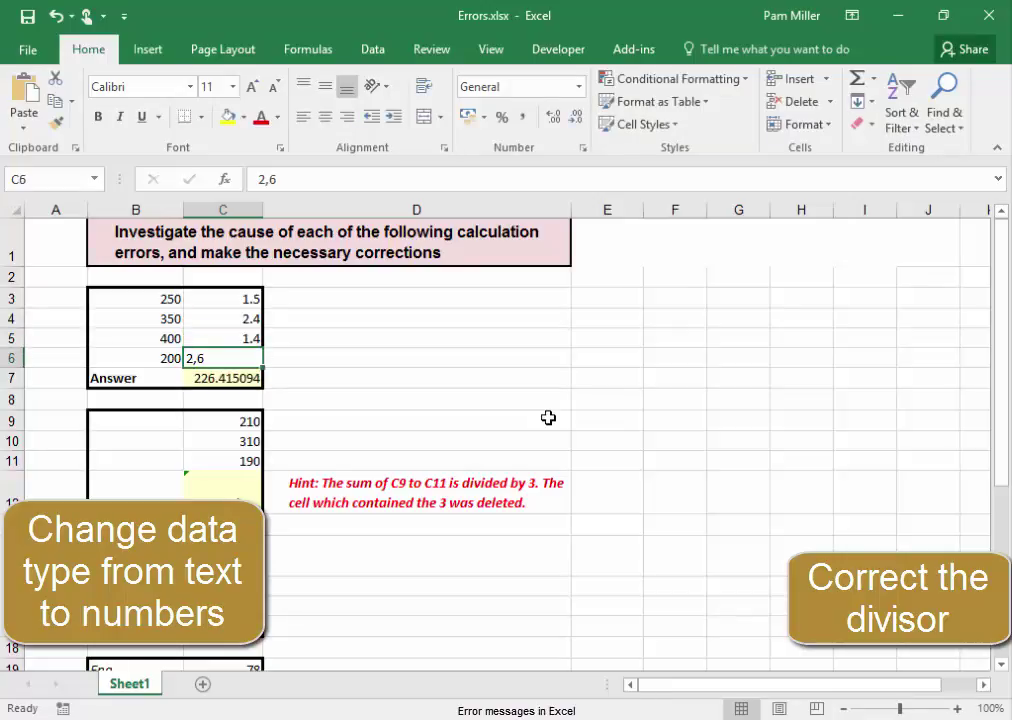
{"action": "type", "text": "2.6"}
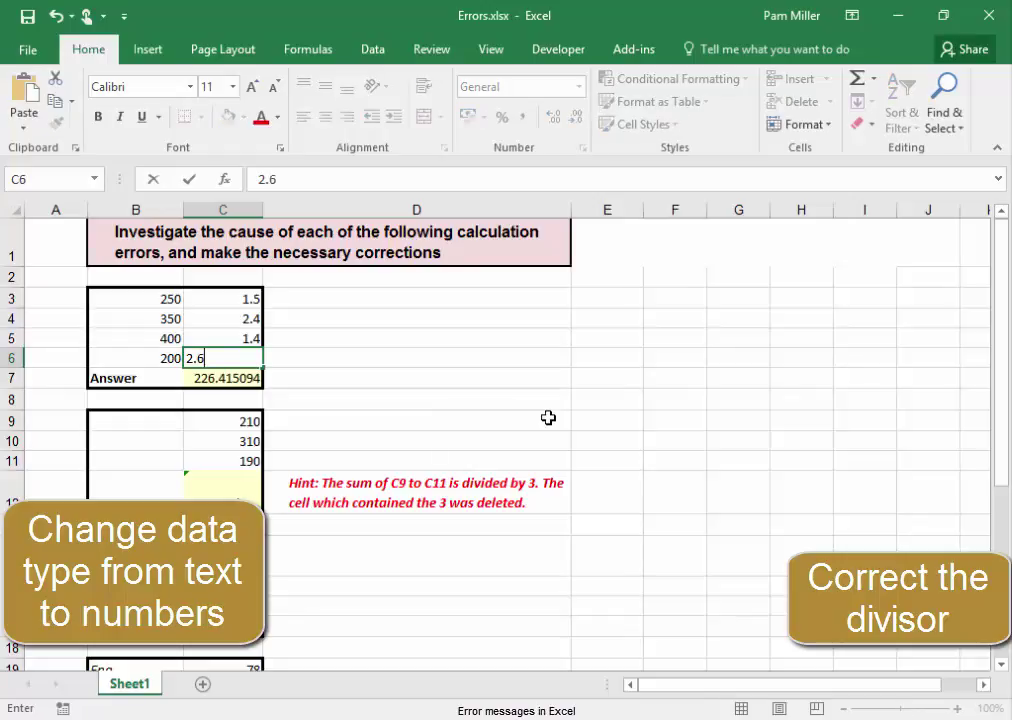
{"action": "key", "text": "Return"}
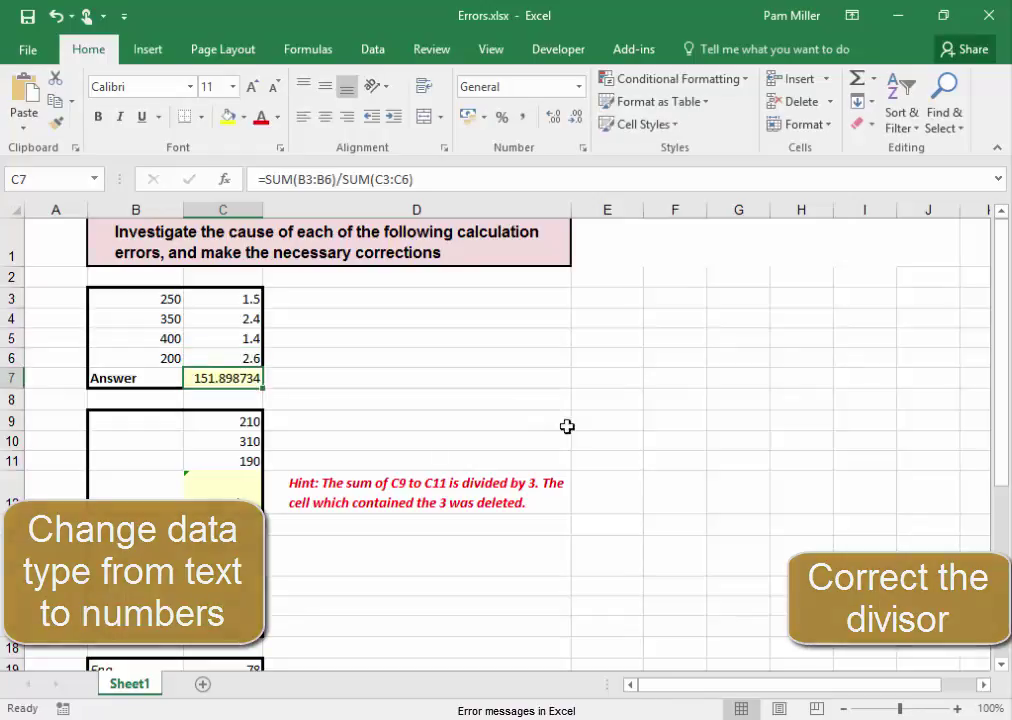
{"action": "left_click", "coordinate": [930, 655]}
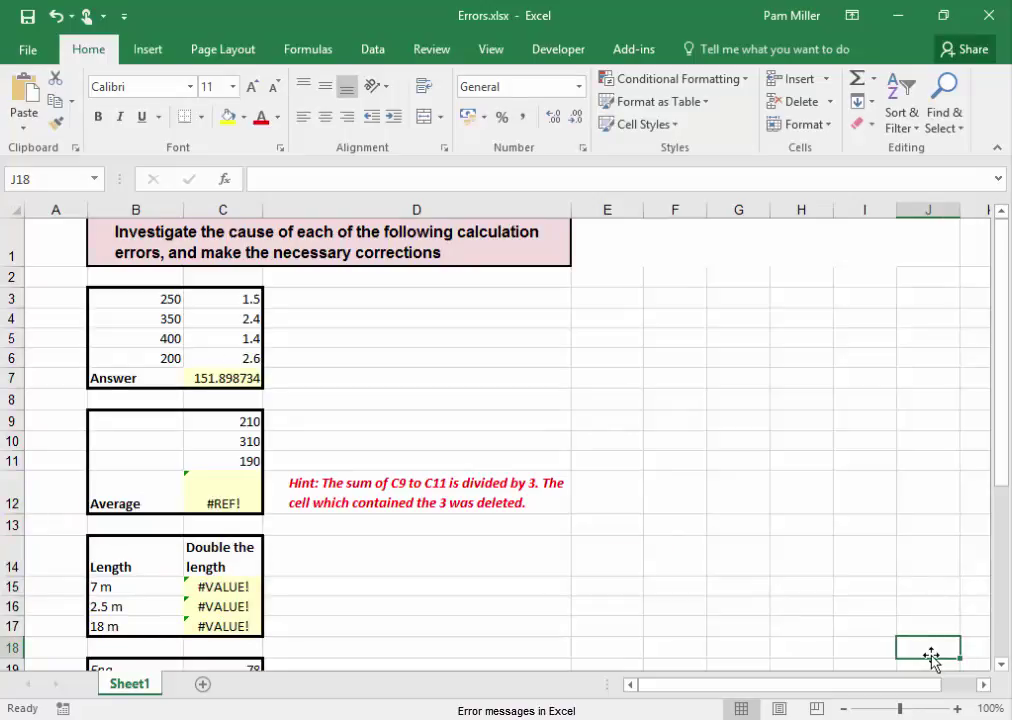
Replace #REF! in C12's formula with 3 so it reads =SUM(C9:C11)/3.
{"action": "left_click", "coordinate": [243, 505]}
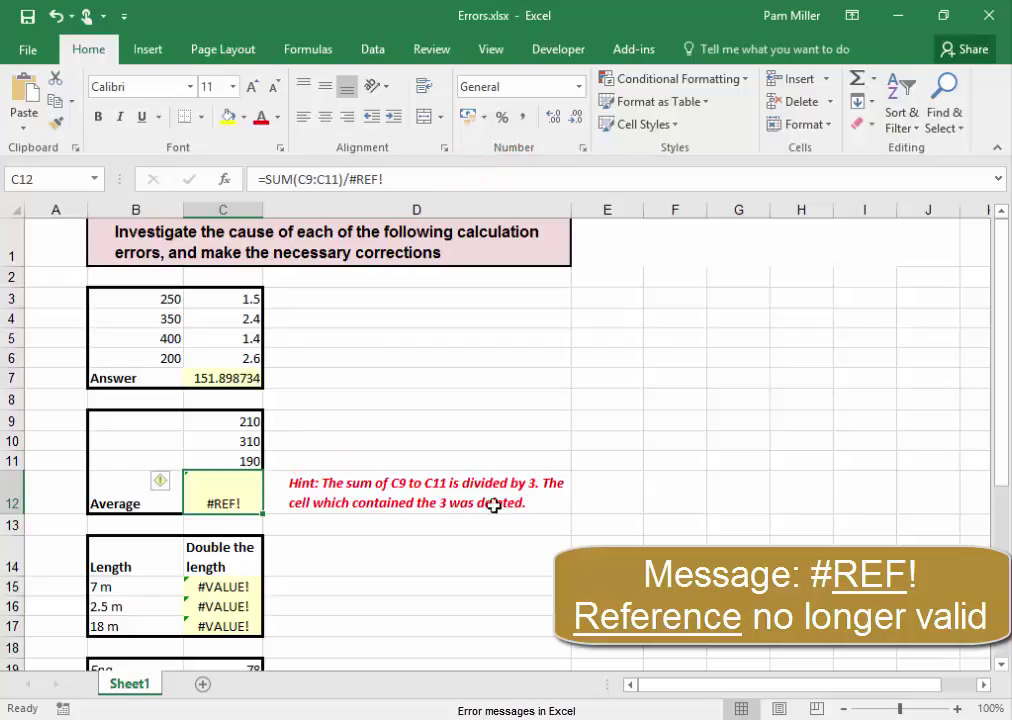
{"action": "left_click", "coordinate": [389, 178]}
{"action": "key", "text": "BackSpace"}
{"action": "key", "text": "BackSpace"}
{"action": "key", "text": "BackSpace"}
{"action": "key", "text": "BackSpace"}
{"action": "key", "text": "BackSpace"}
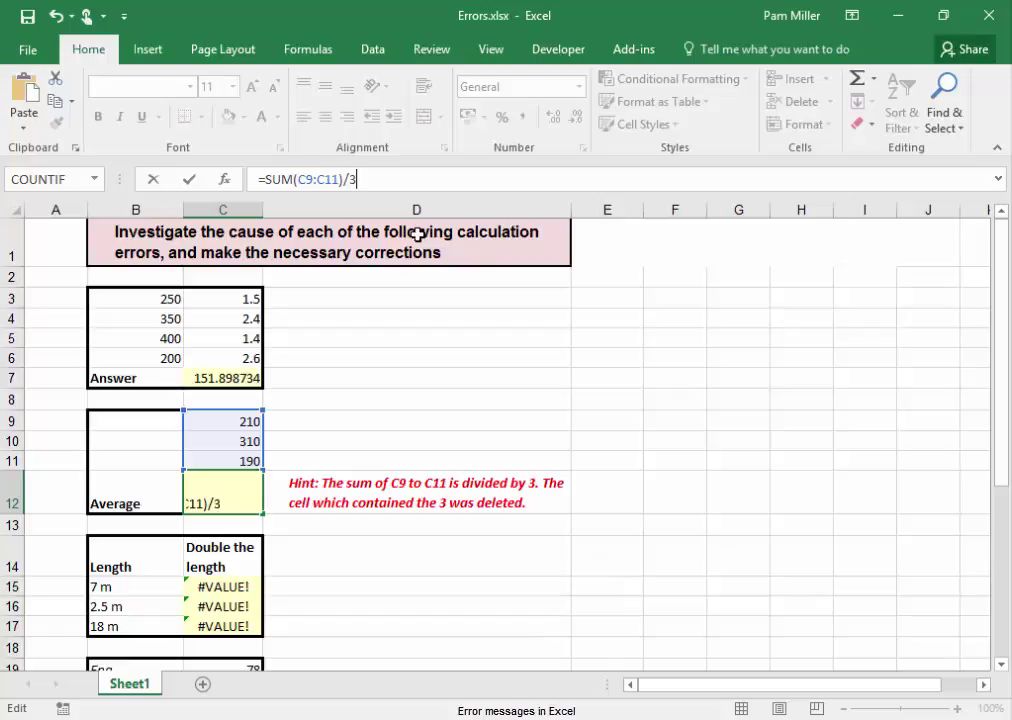
{"action": "key", "text": "Return"}
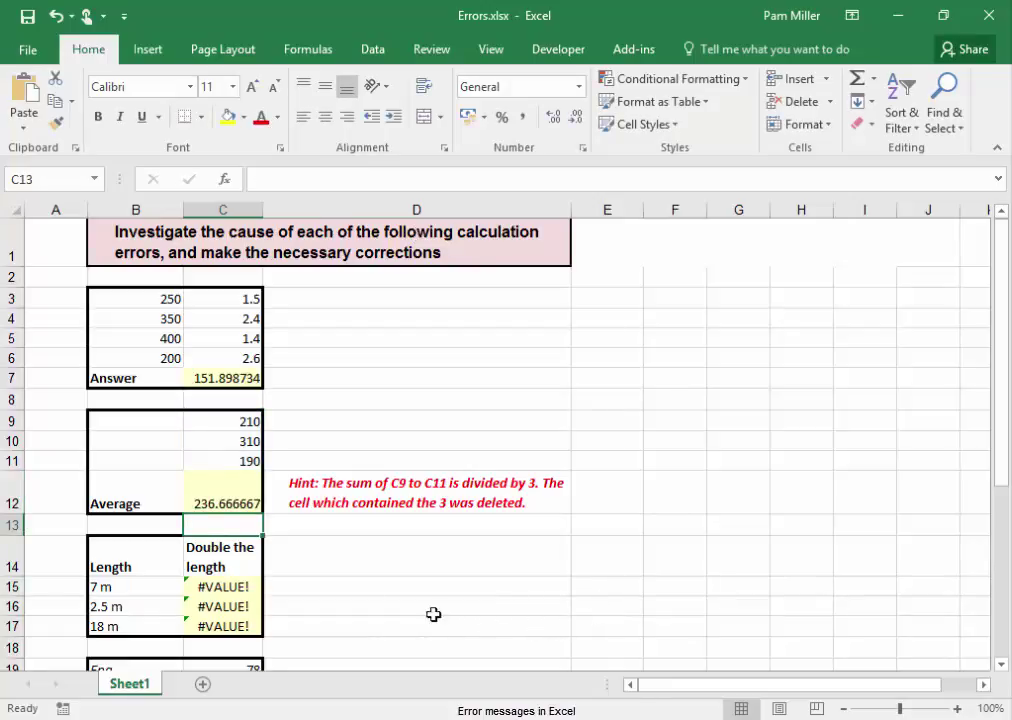
{"action": "left_click", "coordinate": [229, 588]}
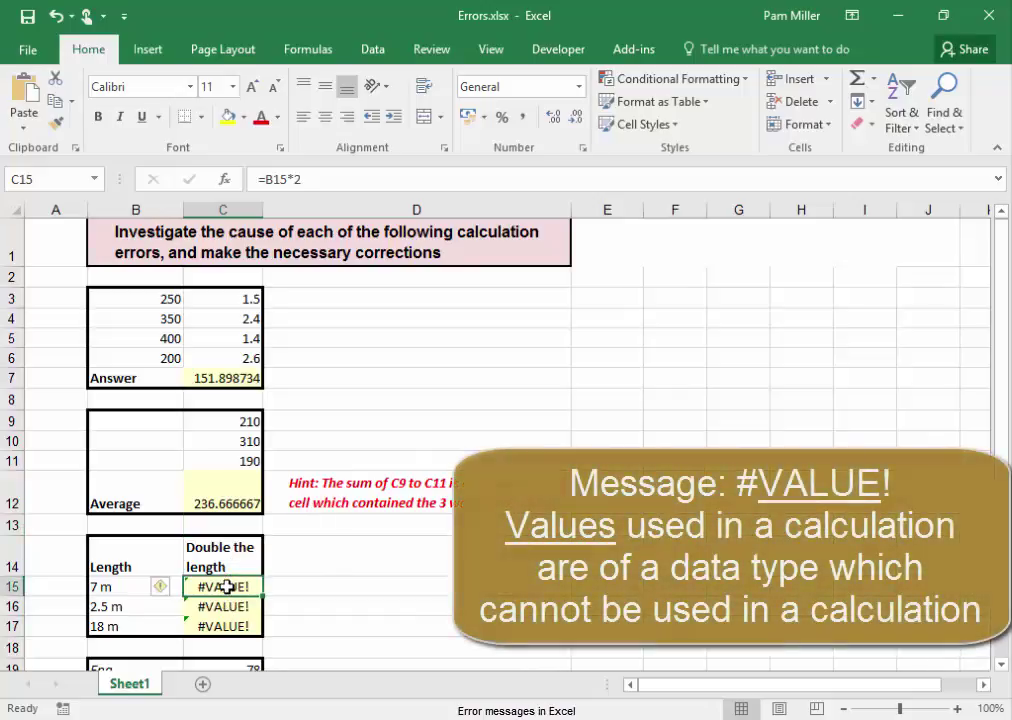
{"action": "left_click", "coordinate": [386, 646]}
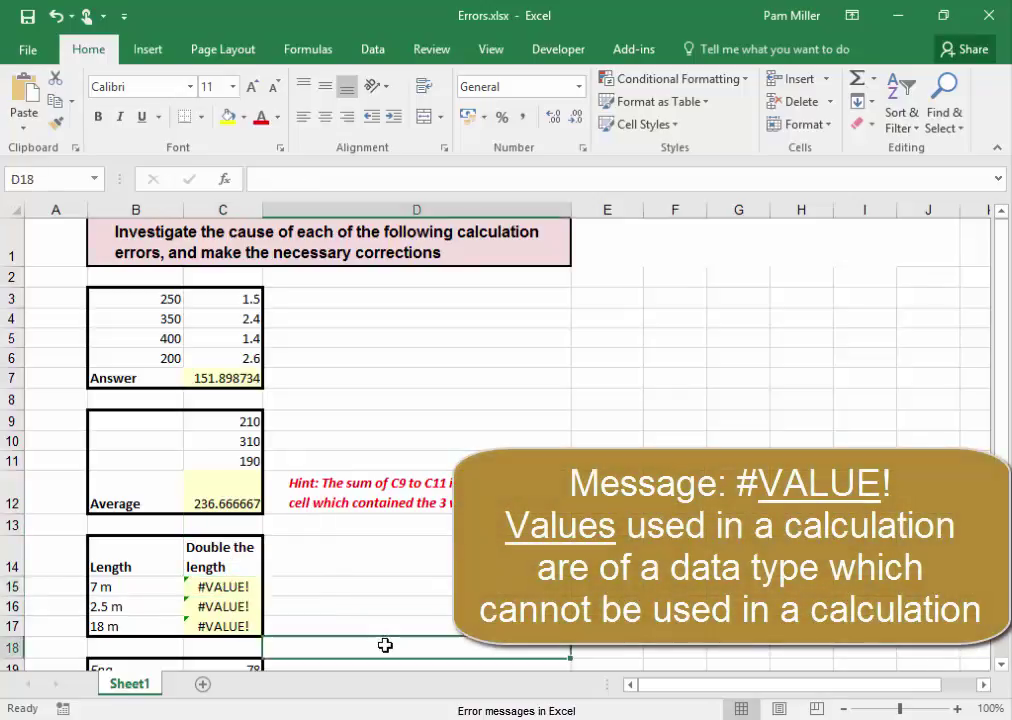
{"action": "left_click", "coordinate": [155, 589]}
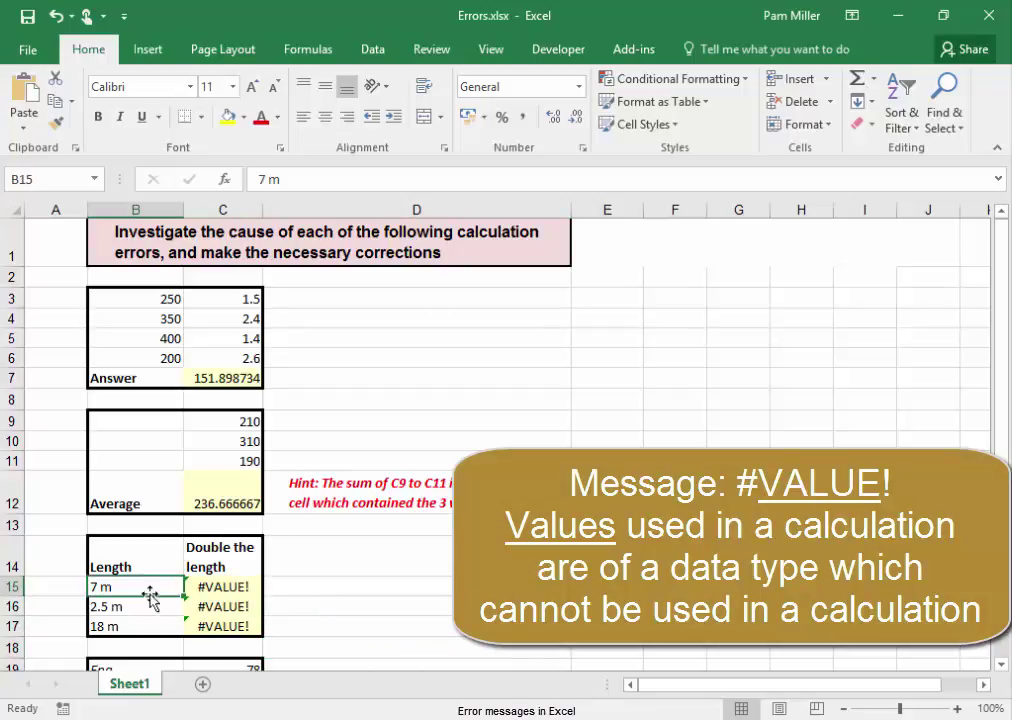
{"action": "left_click", "coordinate": [145, 607]}
{"action": "left_click", "coordinate": [140, 624]}
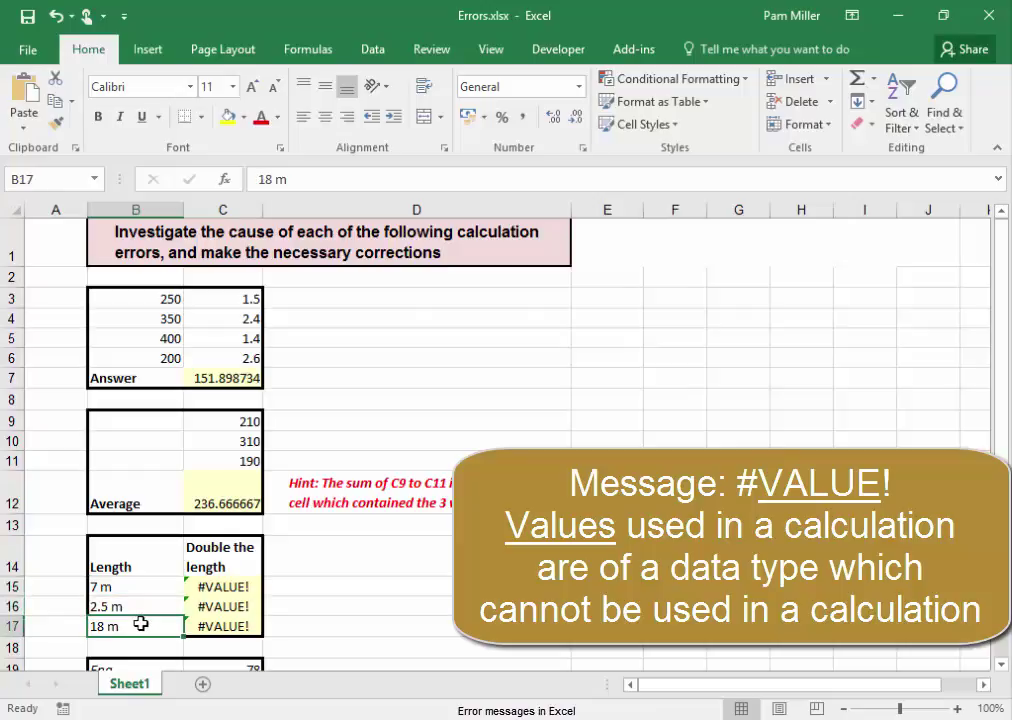
{"action": "left_click", "coordinate": [222, 588]}
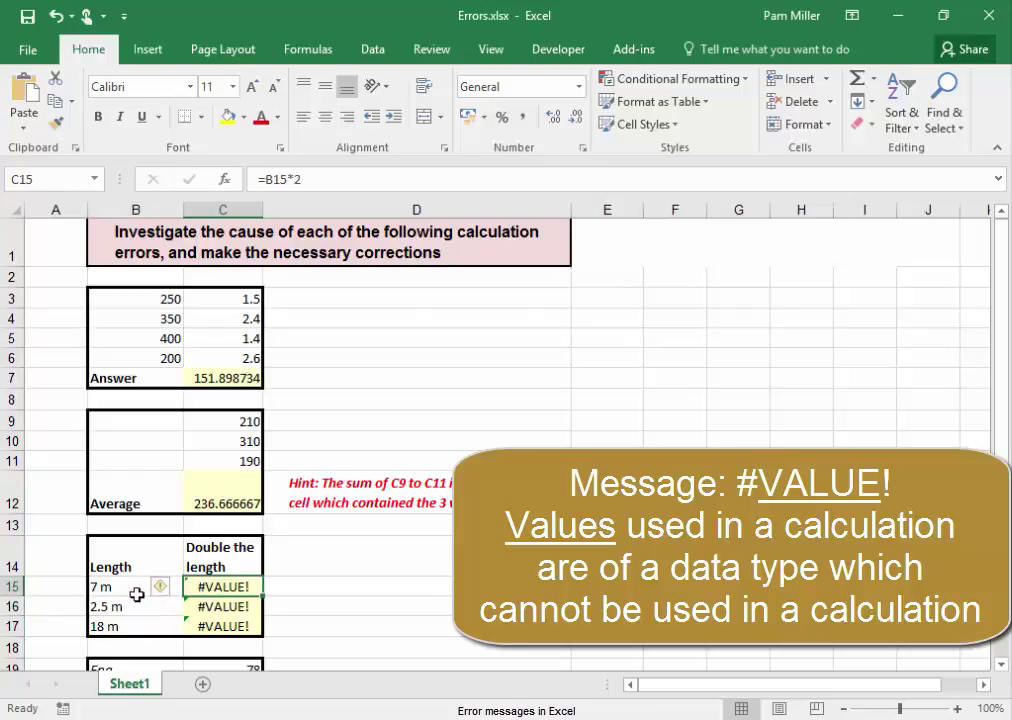
{"action": "left_click", "coordinate": [134, 590]}
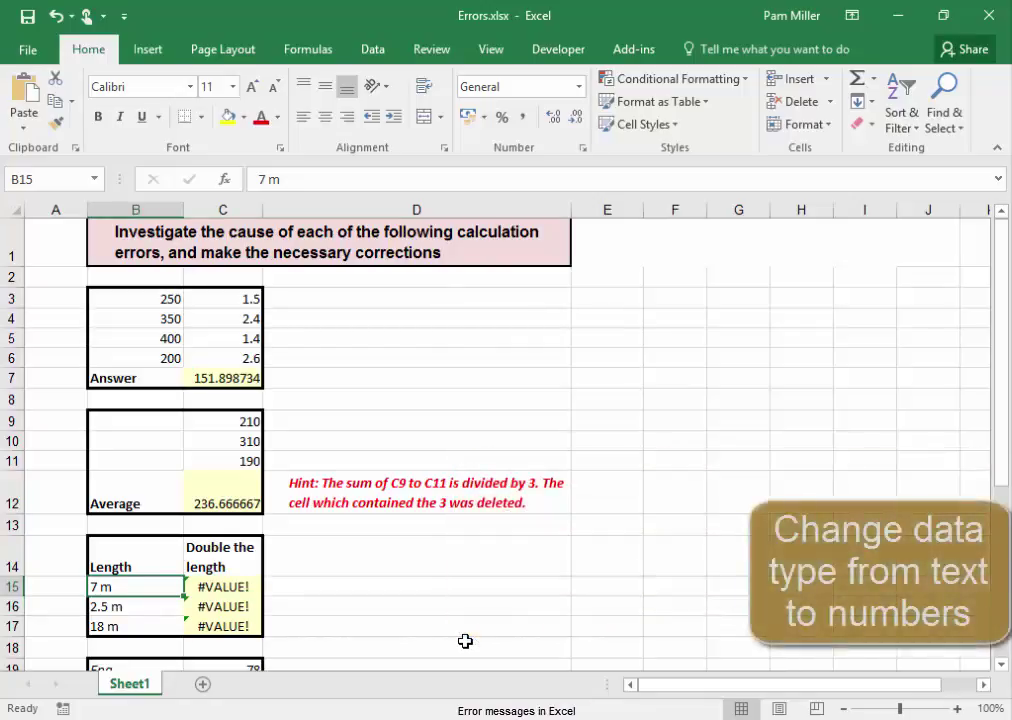
Enter the lengths 7, 2.5 and 18 as plain numbers in B15:B17.
{"action": "type", "text": "7"}
{"action": "key", "text": "Return"}
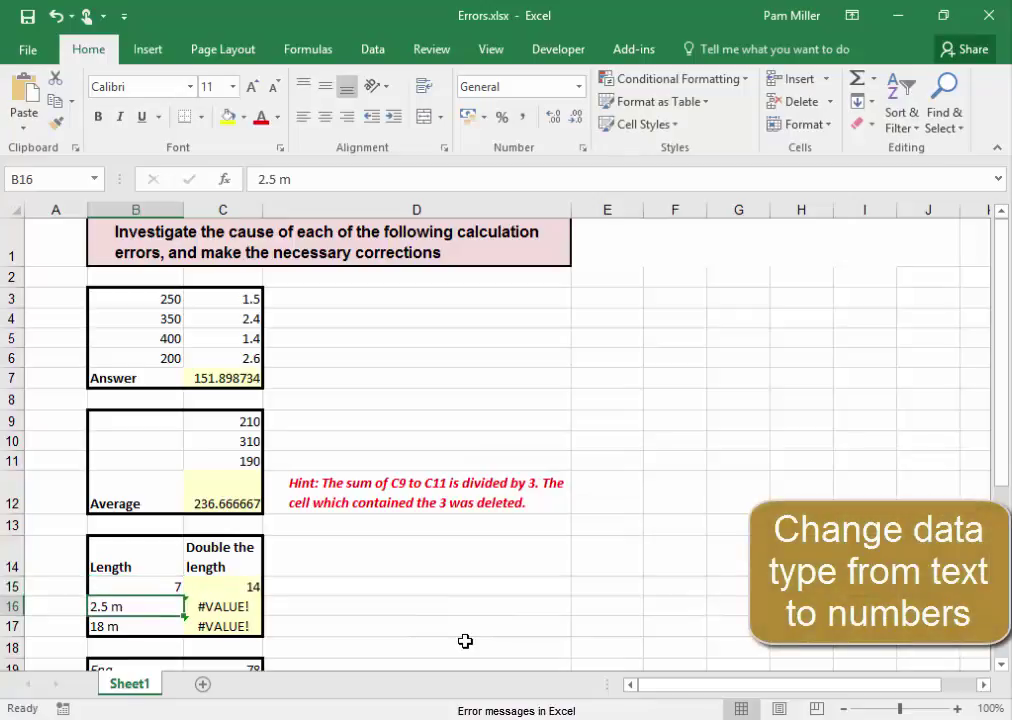
{"action": "type", "text": "2.5"}
{"action": "key", "text": "Return"}
{"action": "type", "text": "18"}
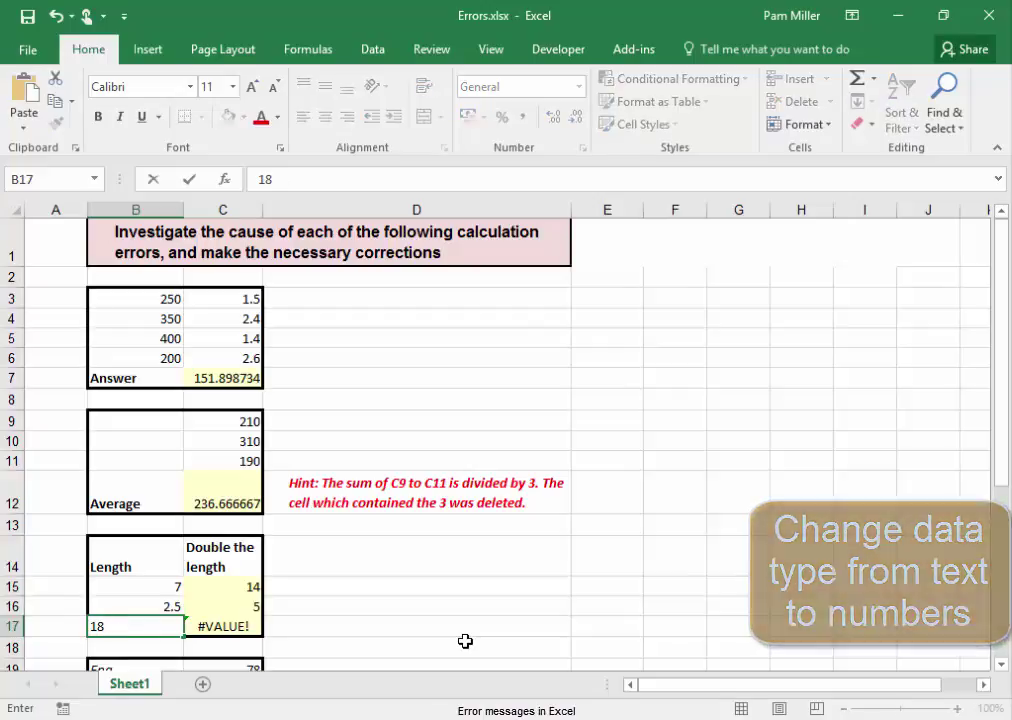
{"action": "key", "text": "Return"}
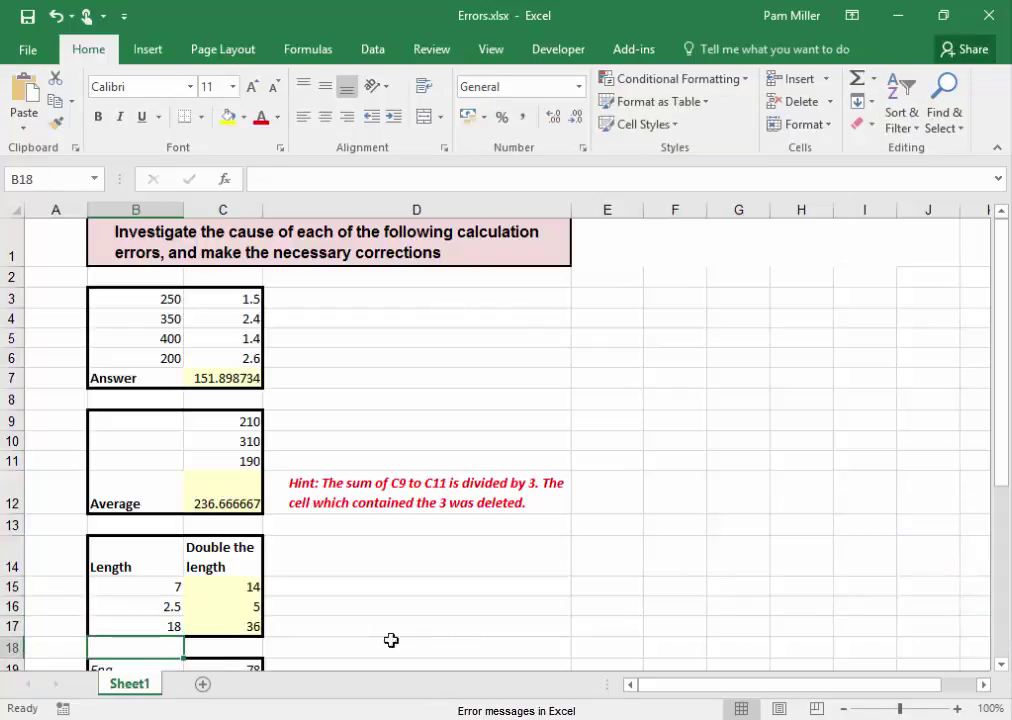
Rename the B14 heading to 'Length in Metres'.
{"action": "left_click", "coordinate": [147, 566]}
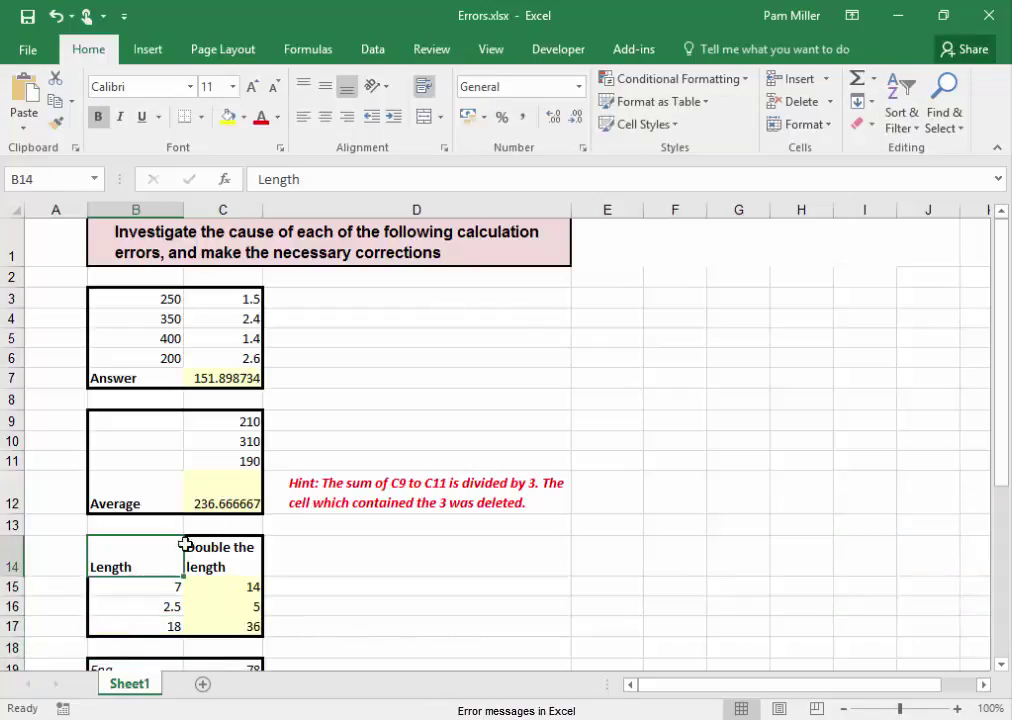
{"action": "left_click", "coordinate": [329, 179]}
{"action": "type", "text": "in Metres"}
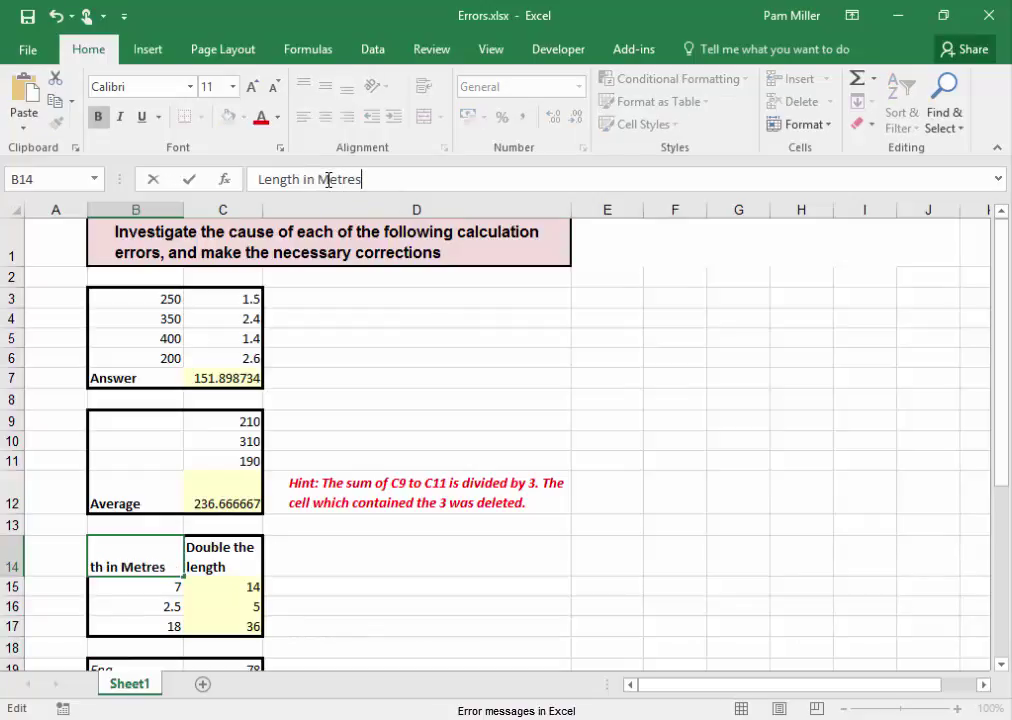
{"action": "key", "text": "ctrl+Return"}
{"action": "key", "text": "Return"}
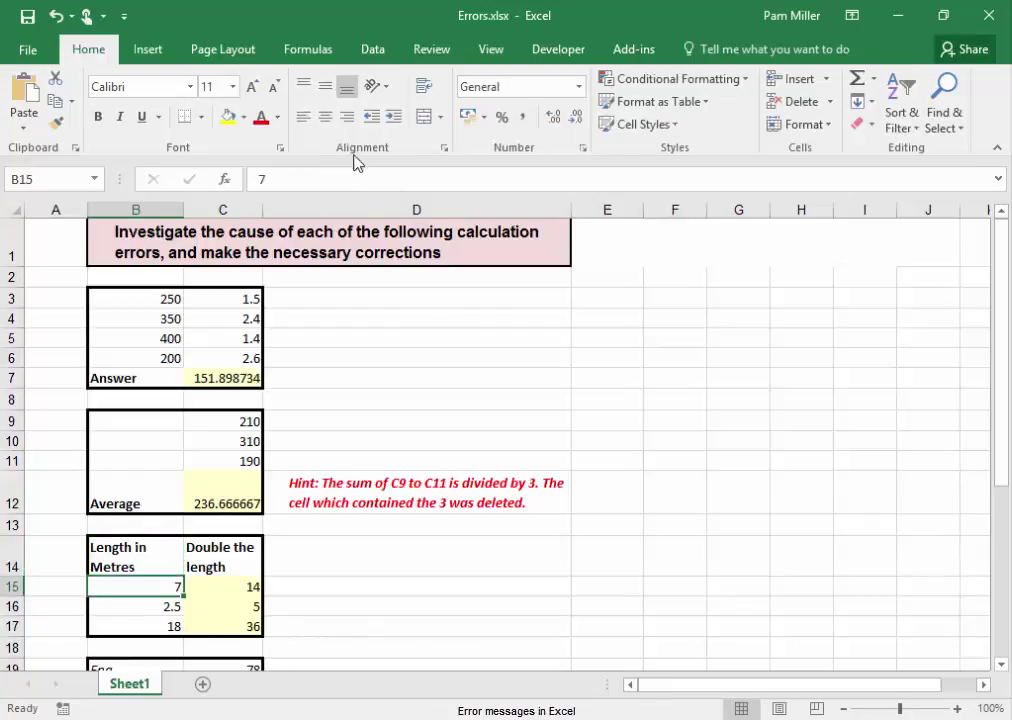
{"action": "left_click", "coordinate": [510, 630]}
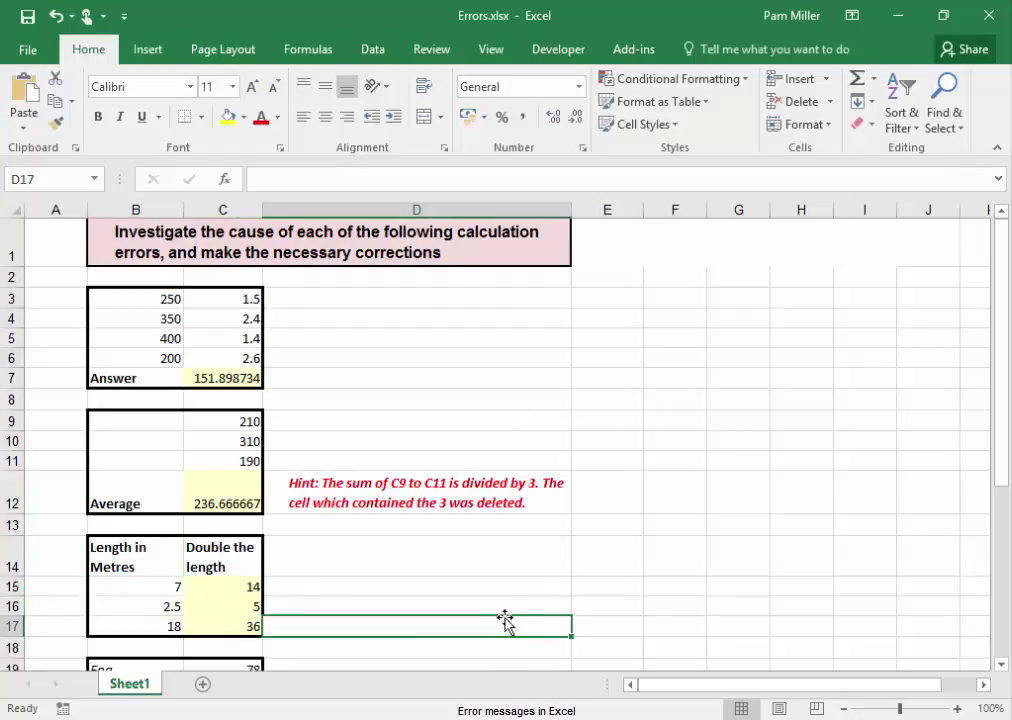
Fix C26's misspelled 'ave' to =average(C19:C25), giving 63.7142857.
{"action": "scroll", "coordinate": [508, 625], "scroll_direction": "down", "scroll_amount": 2}
{"action": "scroll", "coordinate": [507, 620], "scroll_direction": "down", "scroll_amount": 1}
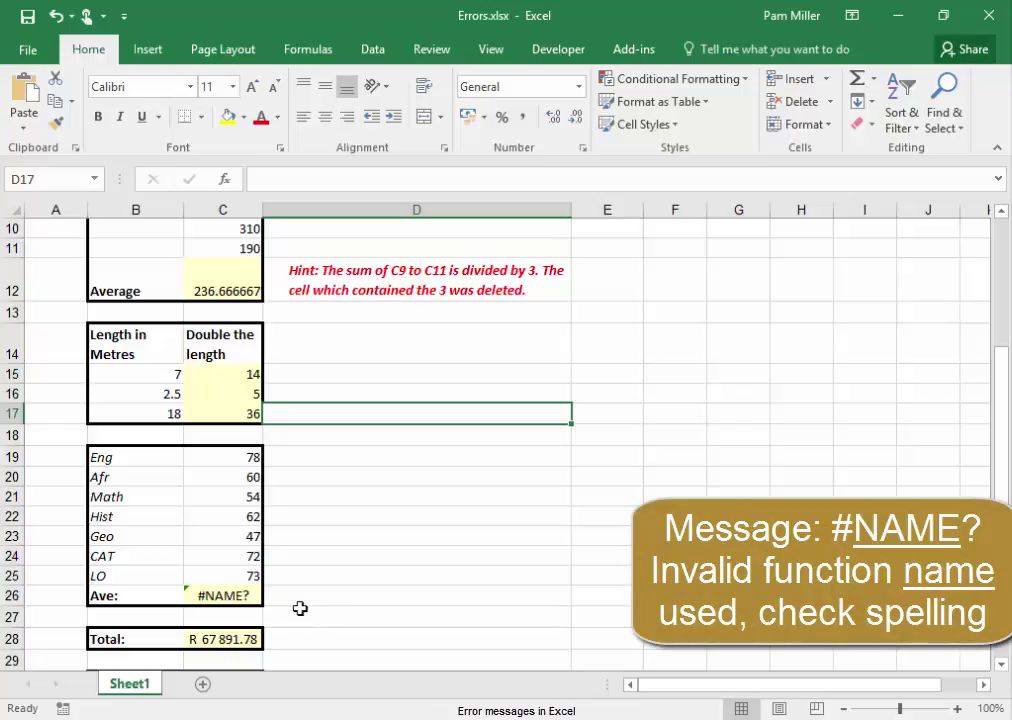
{"action": "left_click", "coordinate": [244, 598]}
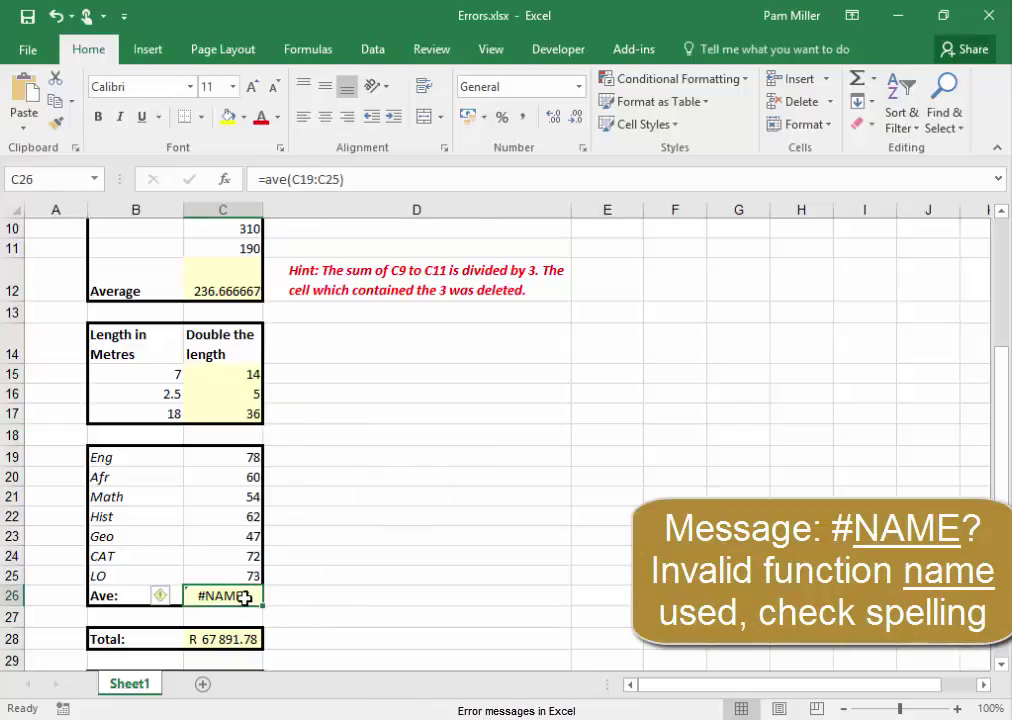
{"action": "left_click", "coordinate": [288, 178]}
{"action": "left_click", "coordinate": [288, 178]}
{"action": "type", "text": "rage"}
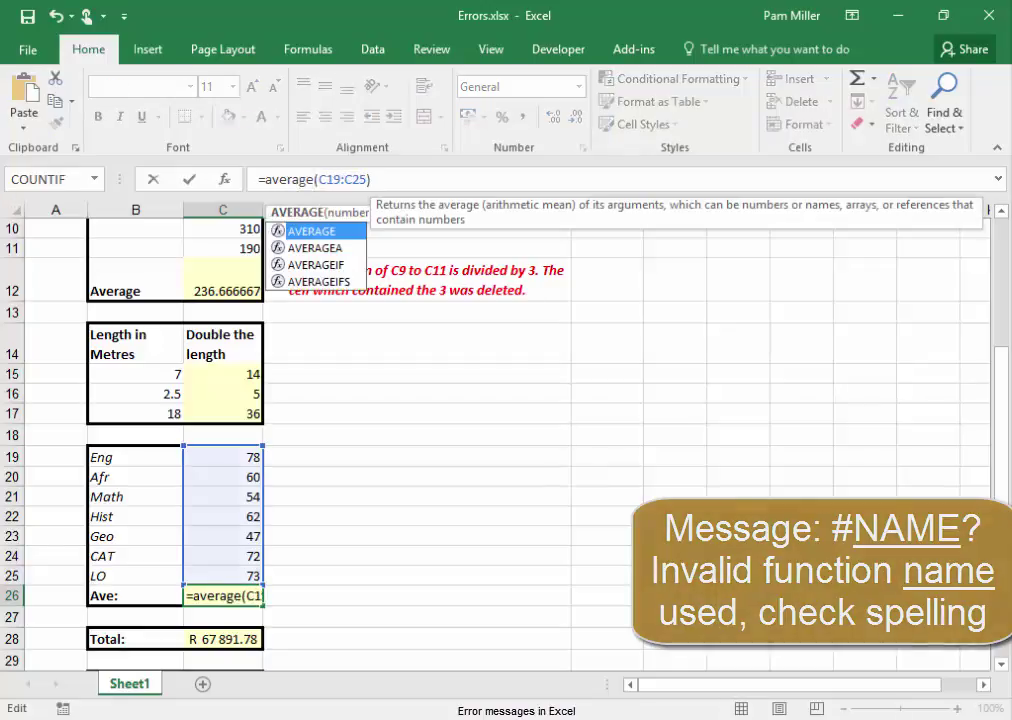
{"action": "key", "text": "Return"}
{"action": "scroll", "coordinate": [714, 577], "scroll_direction": "down", "scroll_amount": 2}
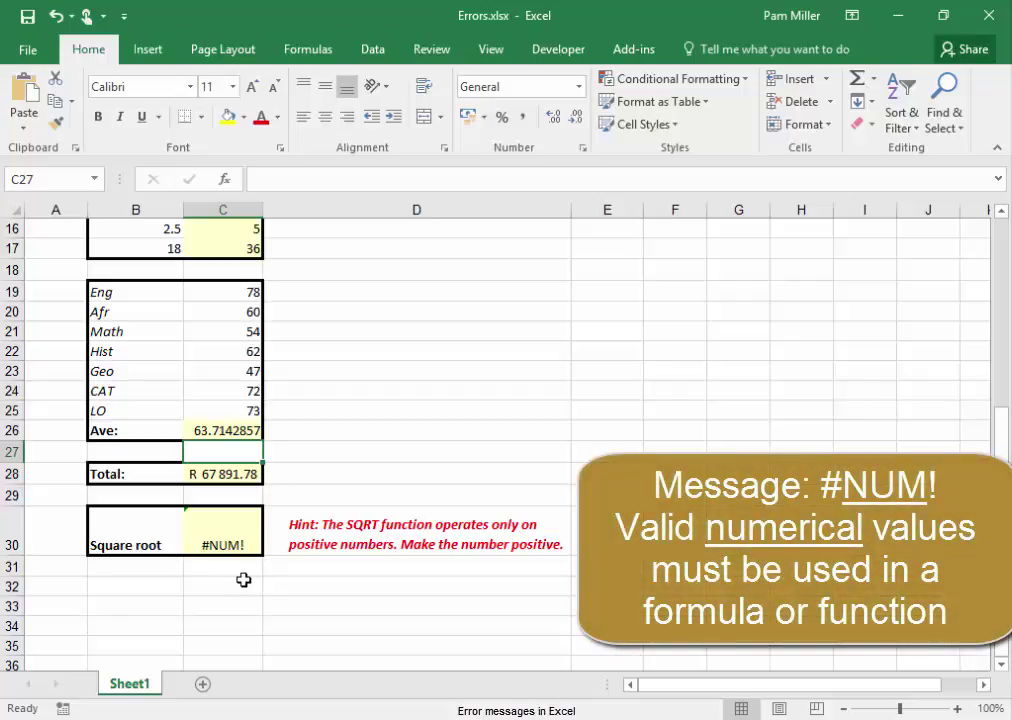
Delete the minus sign in C30's formula so it reads =SQRT(49).
{"action": "left_click", "coordinate": [233, 545]}
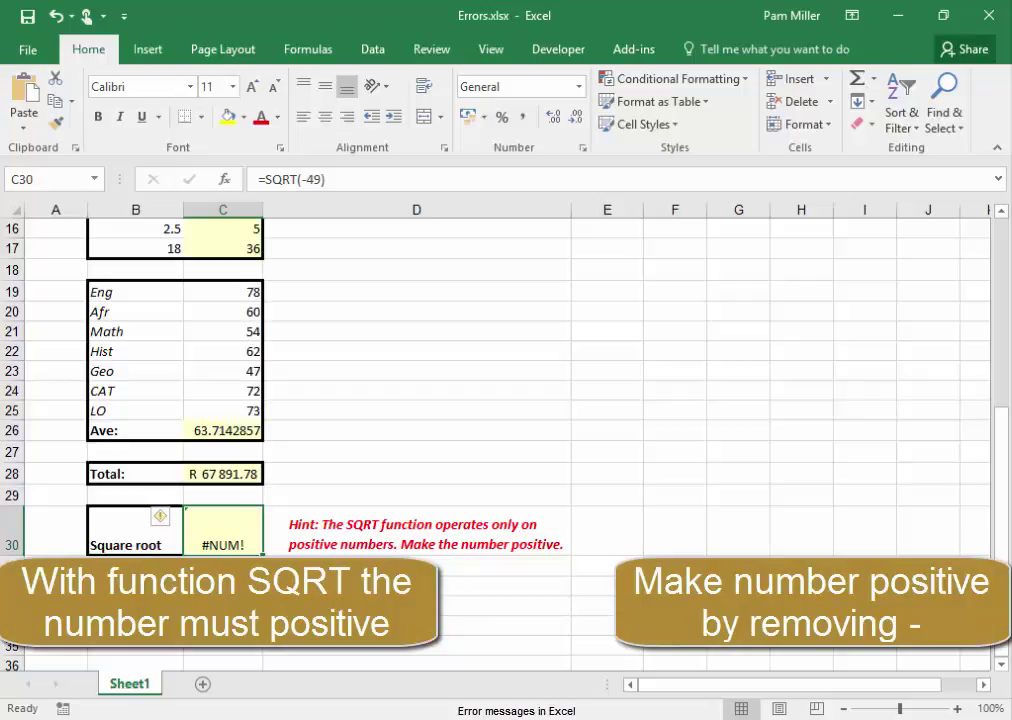
{"action": "left_click", "coordinate": [307, 180]}
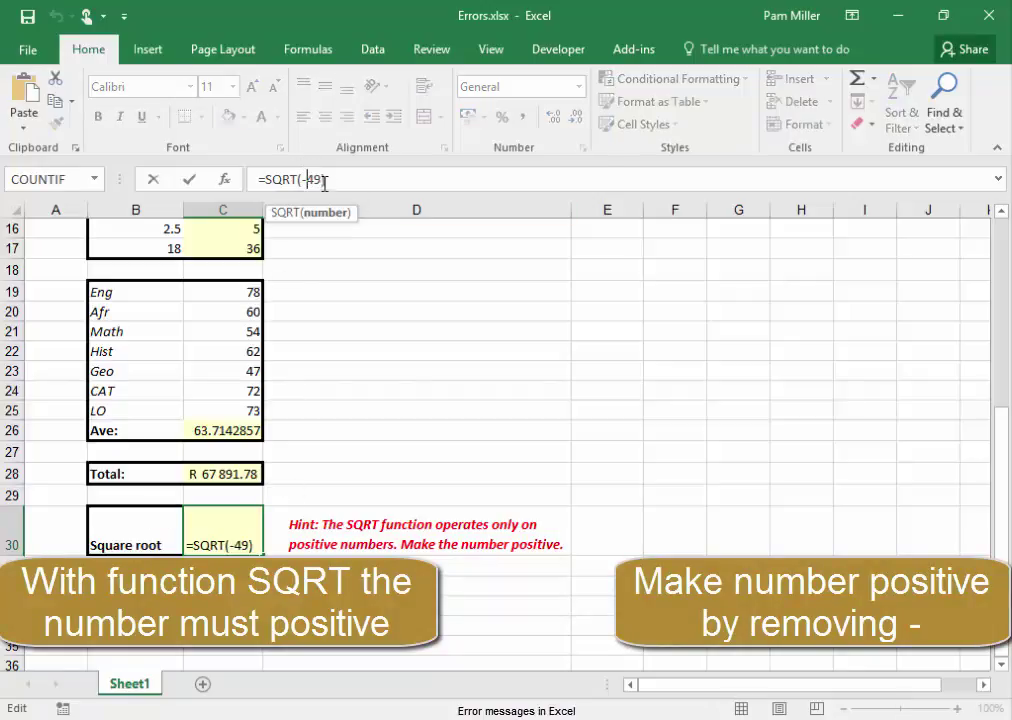
{"action": "key", "text": "Delete"}
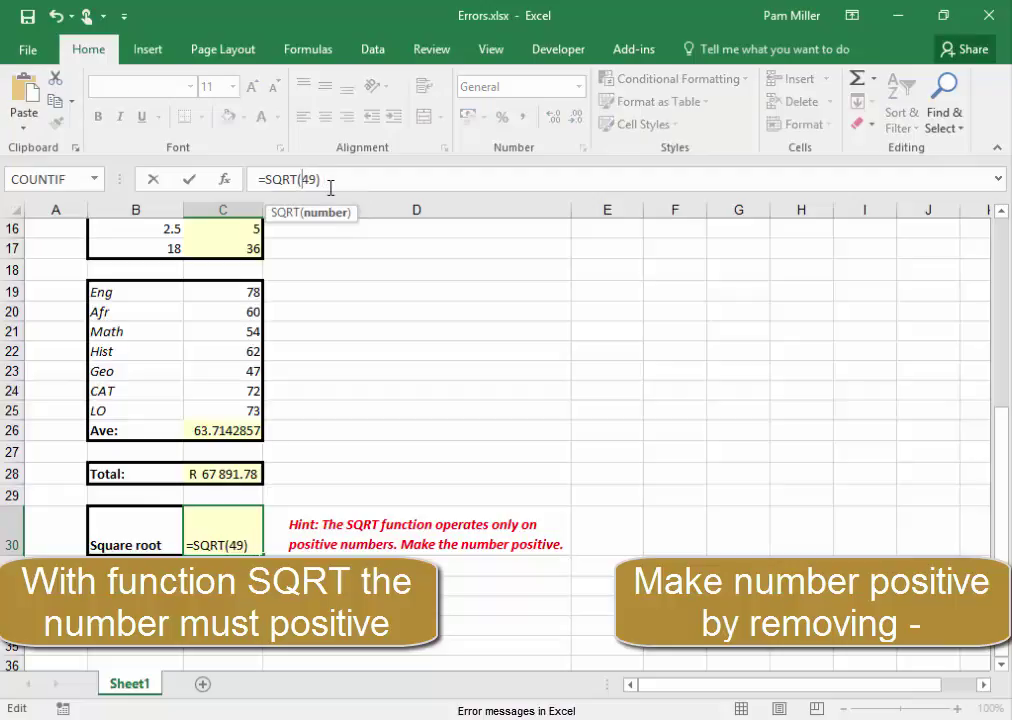